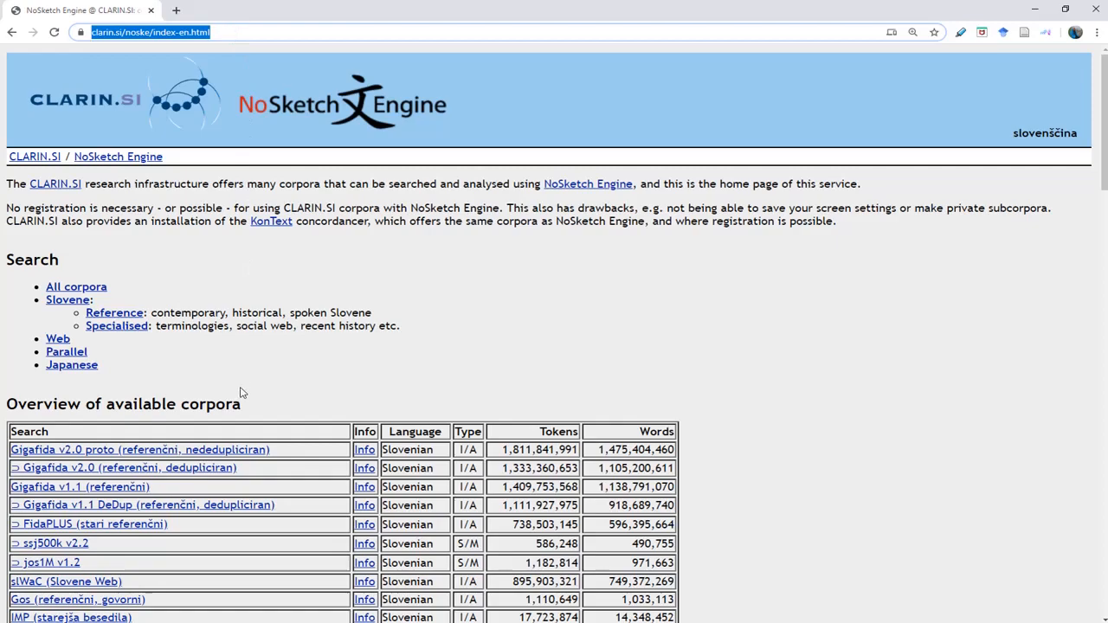
Open the siParl (parlament 1990-2018) corpus info page, then go to its Word list options.
{"action": "scroll", "coordinate": [243, 391], "scroll_direction": "down", "scroll_amount": 10}
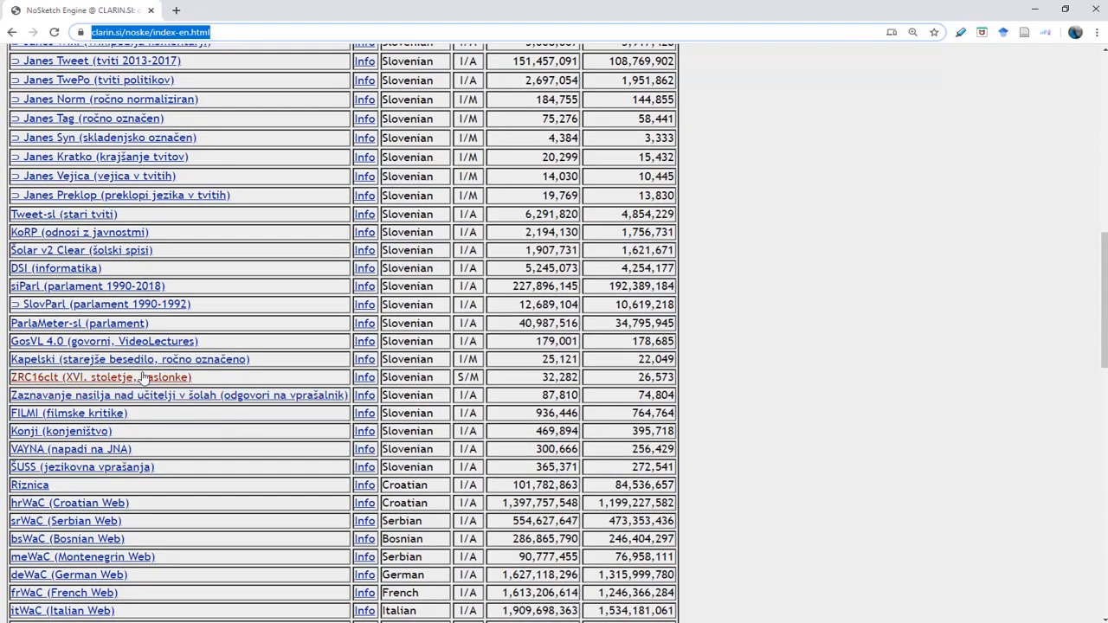
{"action": "left_click", "coordinate": [93, 291]}
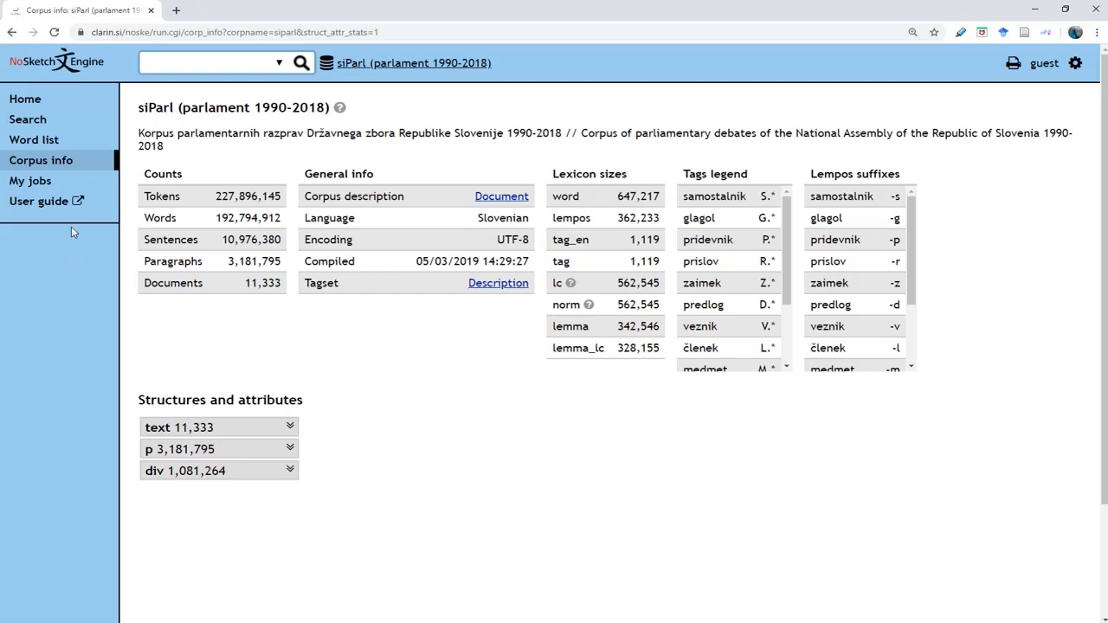
{"action": "left_click", "coordinate": [50, 144]}
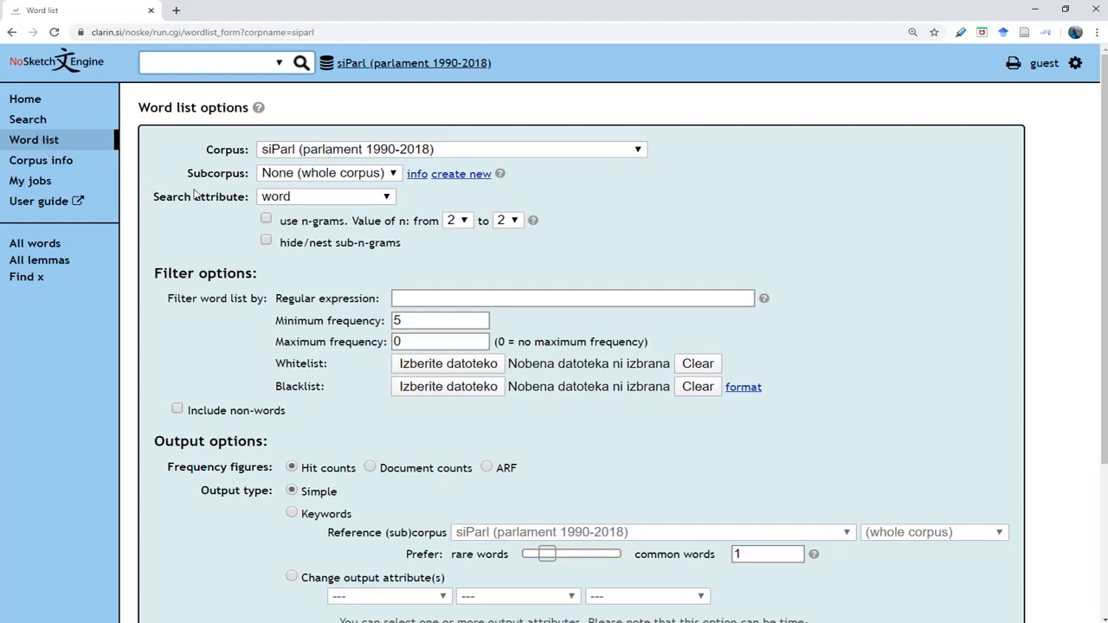
Choose subcorpus Term1-Female and search attribute div.who in the word list form.
{"action": "left_click", "coordinate": [362, 175]}
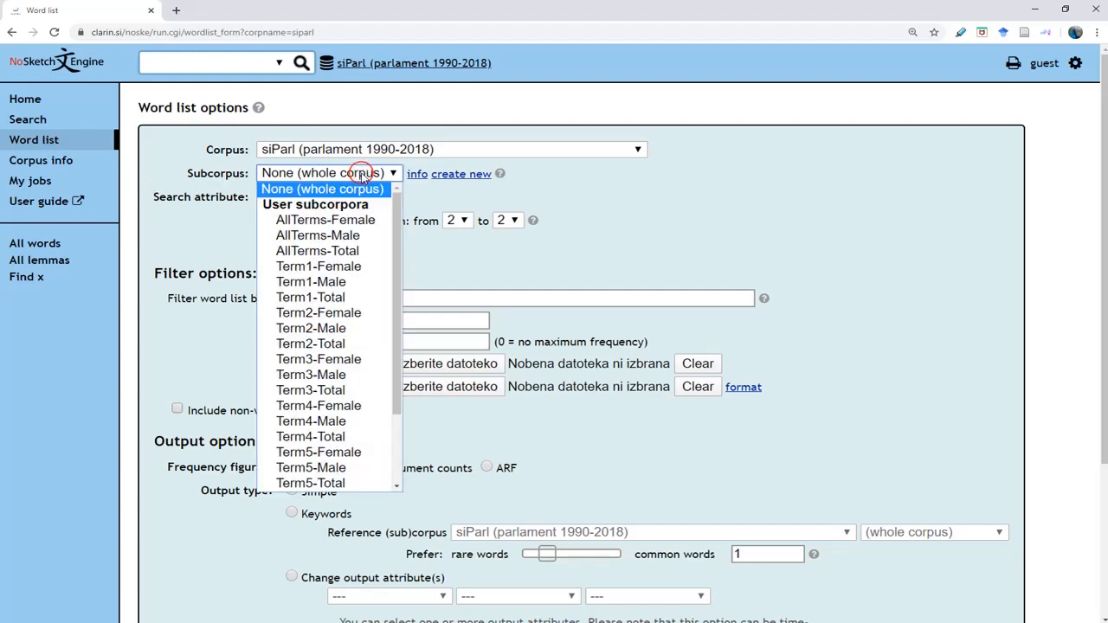
{"action": "left_click", "coordinate": [359, 268]}
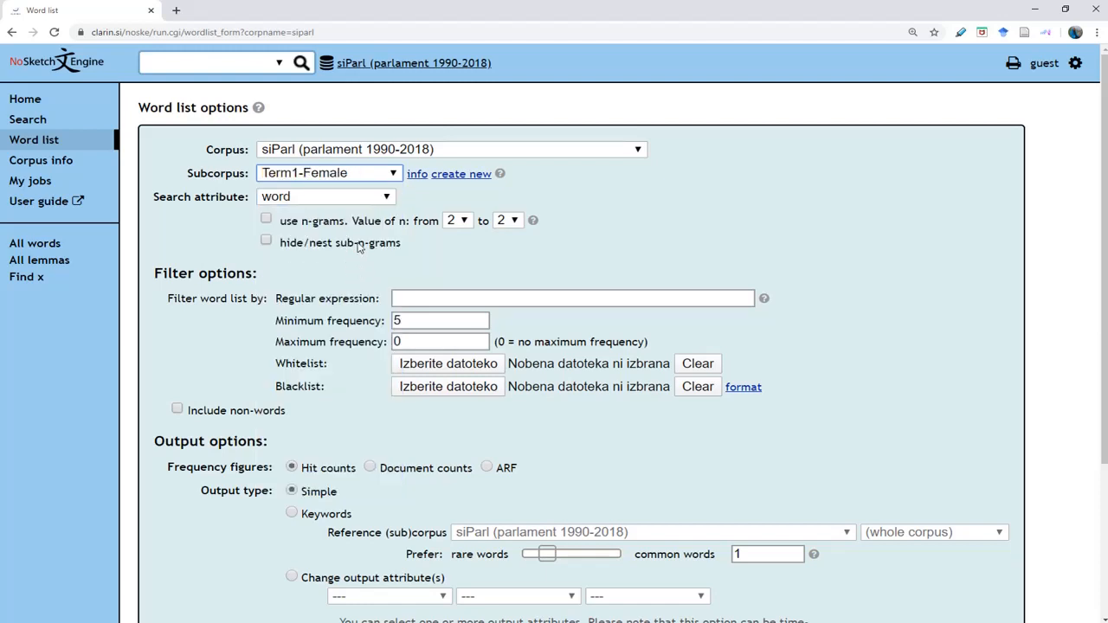
{"action": "left_click", "coordinate": [356, 197]}
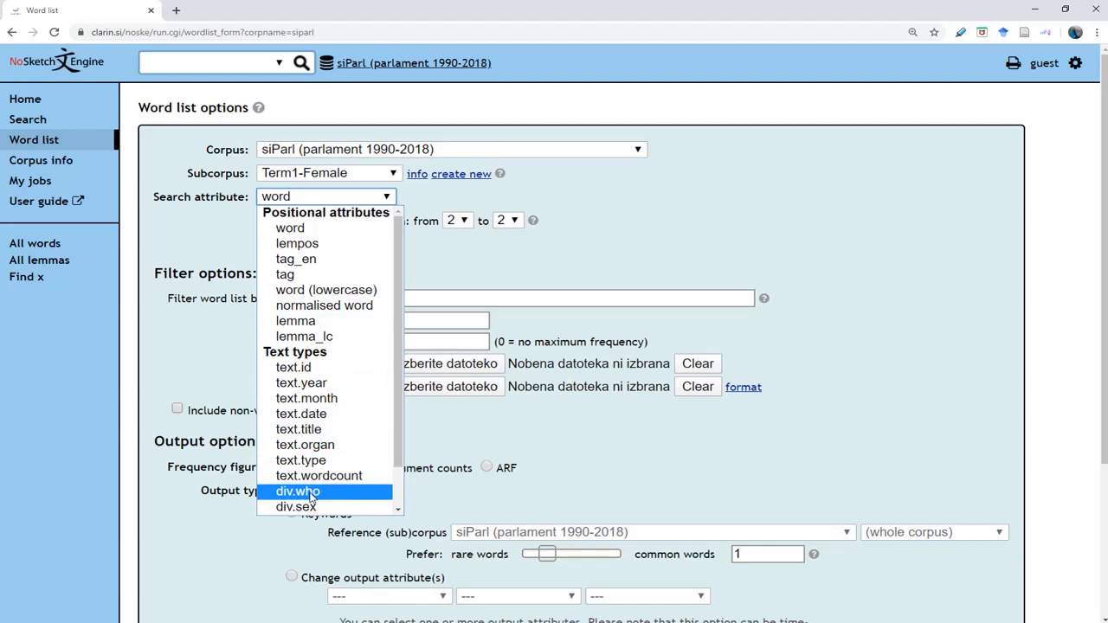
{"action": "left_click", "coordinate": [310, 492]}
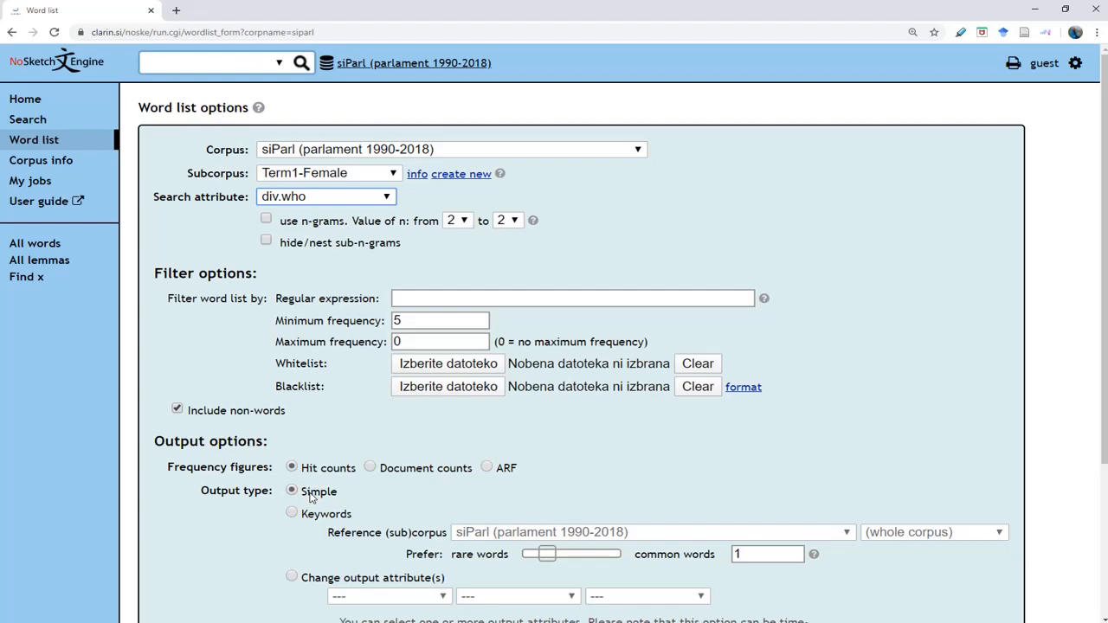
{"action": "left_click", "coordinate": [386, 198]}
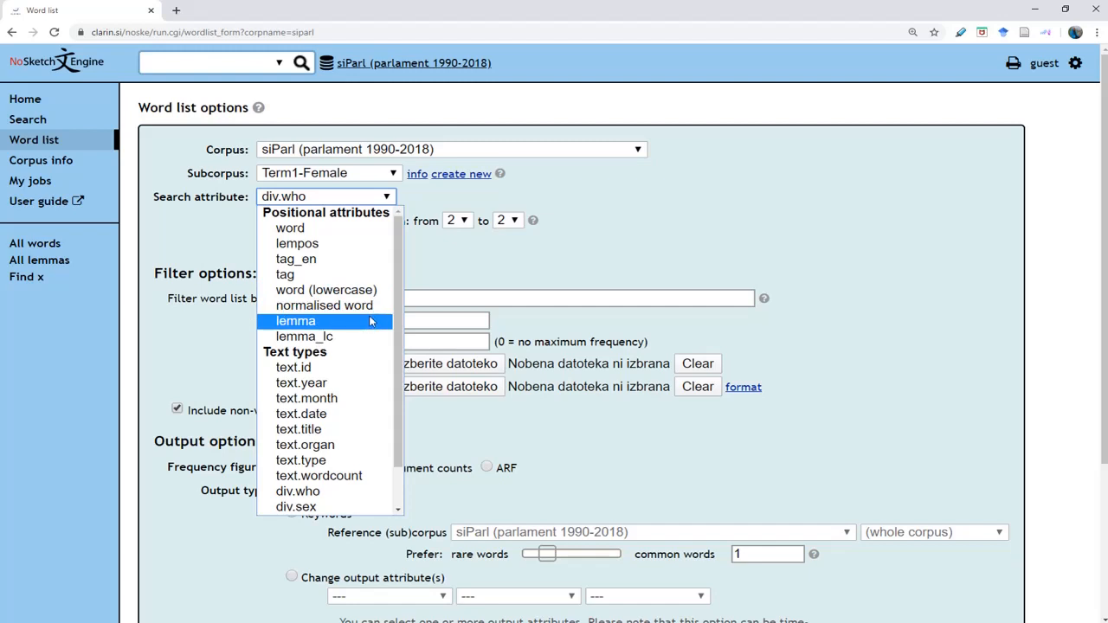
{"action": "left_click", "coordinate": [437, 277]}
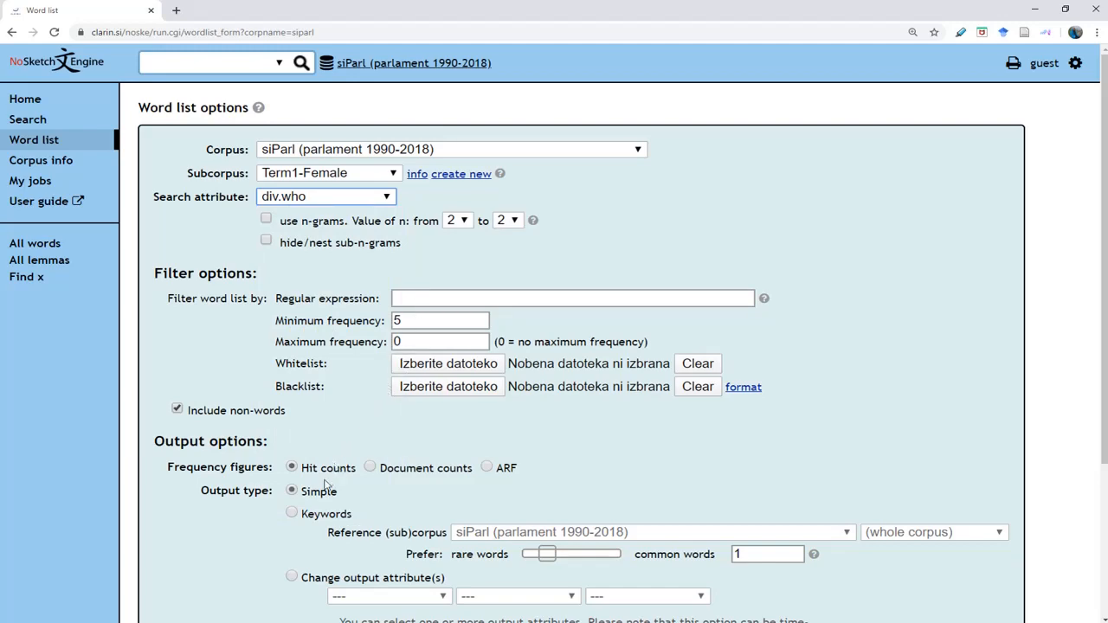
{"action": "scroll", "coordinate": [260, 551], "scroll_direction": "down", "scroll_amount": 3}
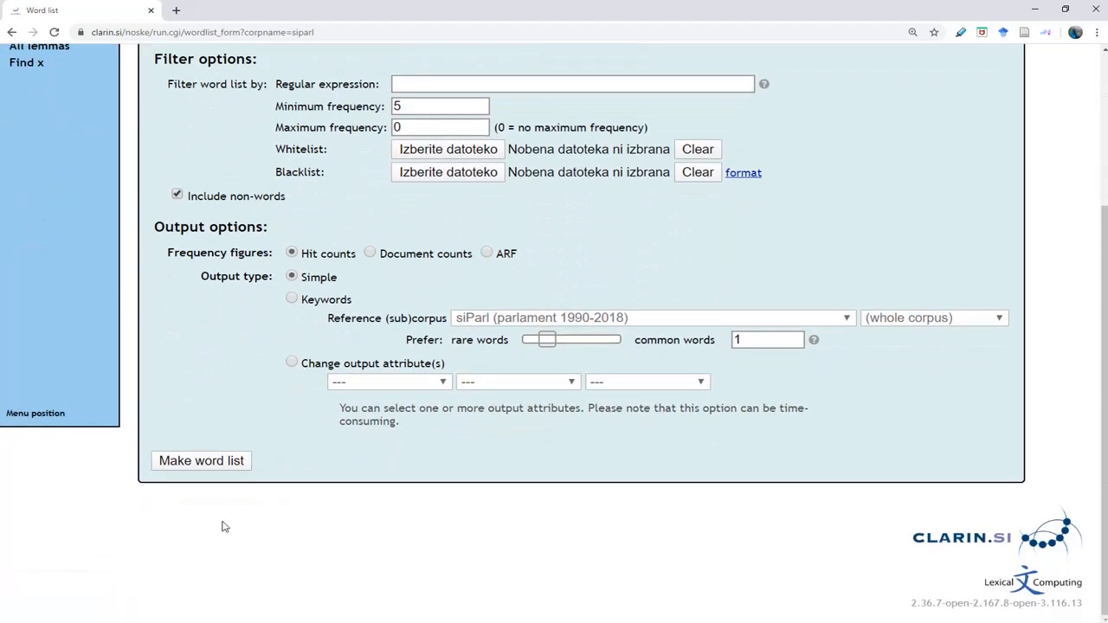
Generate the div.who word list and check its totals: 64 items, frequency 1,185,581.
{"action": "left_click", "coordinate": [215, 471]}
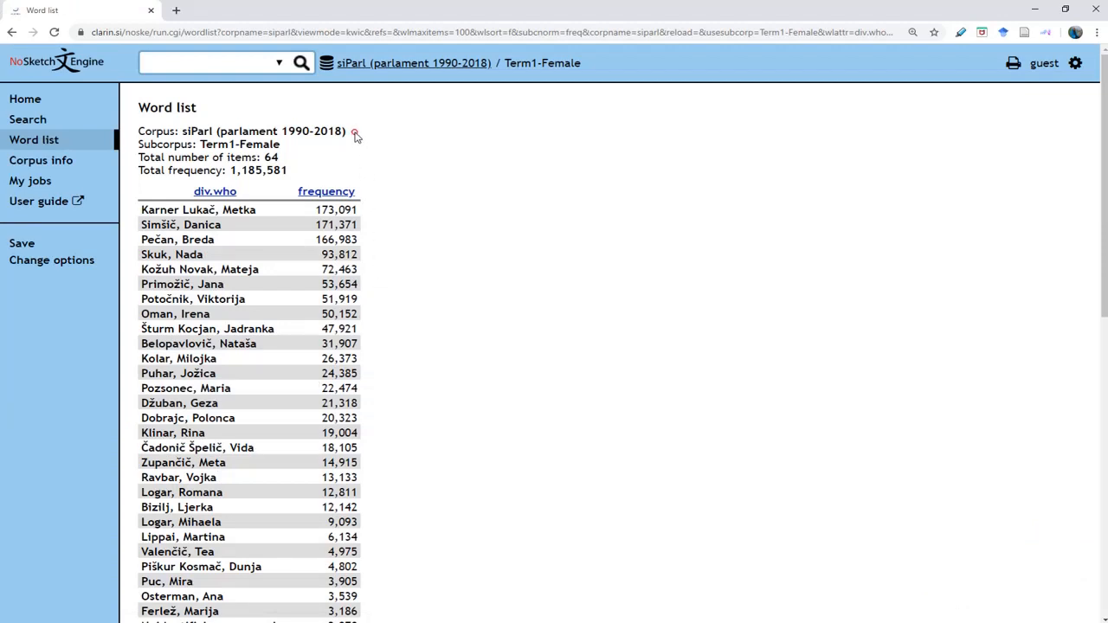
{"action": "left_click", "coordinate": [354, 134]}
{"action": "left_click", "coordinate": [290, 149]}
{"action": "left_click", "coordinate": [285, 162]}
{"action": "left_click_drag", "start_coordinate": [292, 168], "coordinate": [231, 169]}
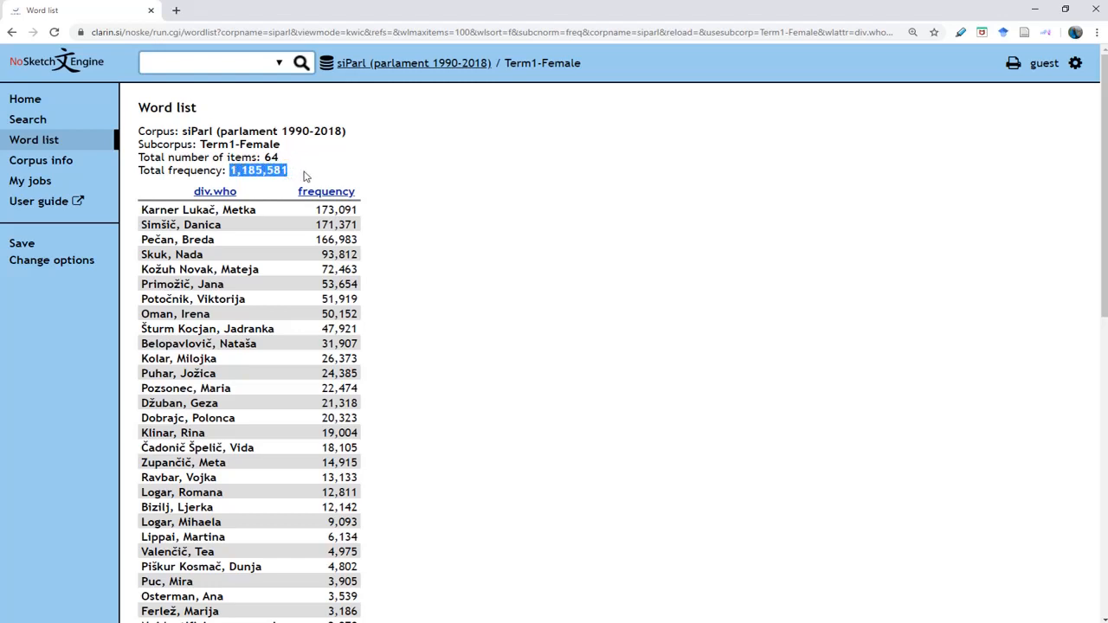
{"action": "left_click", "coordinate": [362, 218]}
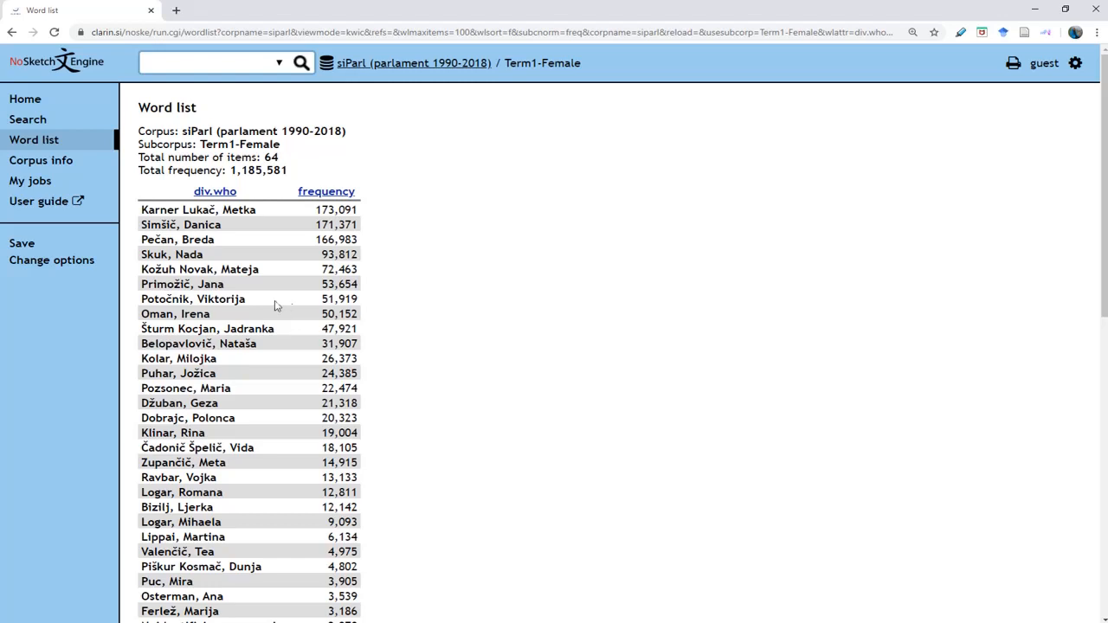
Run a simple query '*' restricted to the Term1-Female subcorpus, yielding 1,185,581 hits.
{"action": "left_click", "coordinate": [31, 120]}
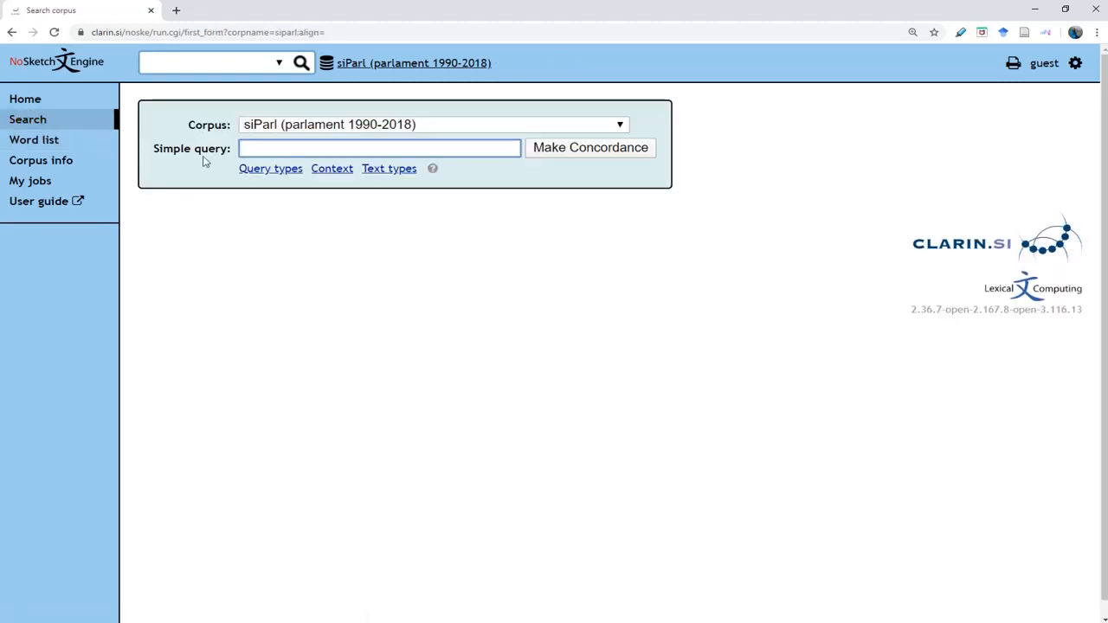
{"action": "left_click", "coordinate": [252, 147]}
{"action": "type", "text": "*"}
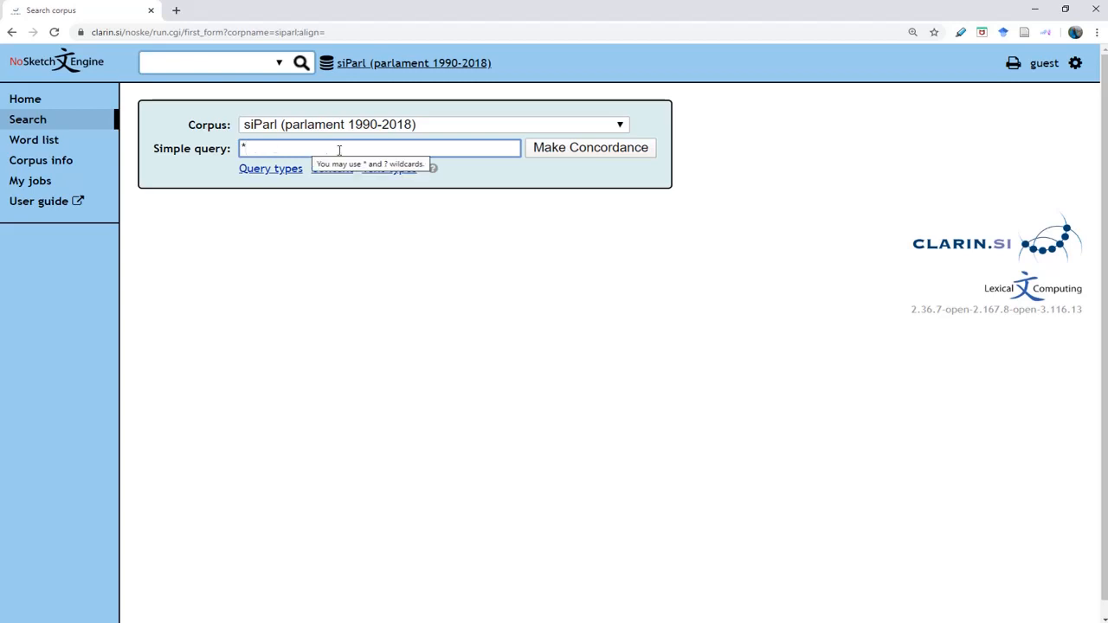
{"action": "left_click", "coordinate": [389, 169]}
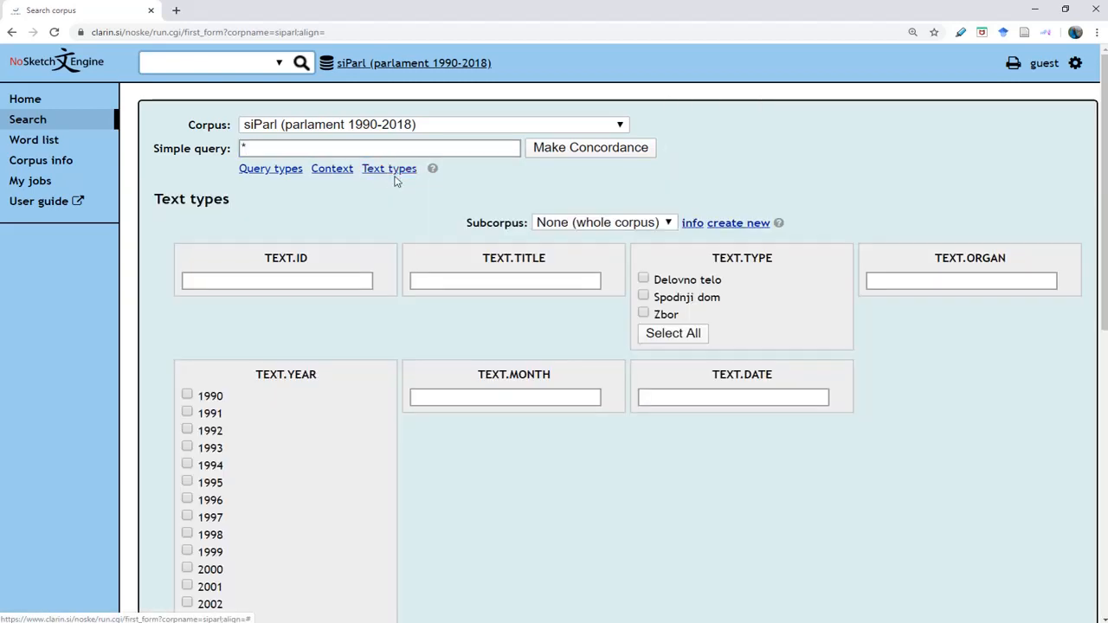
{"action": "left_click", "coordinate": [610, 227]}
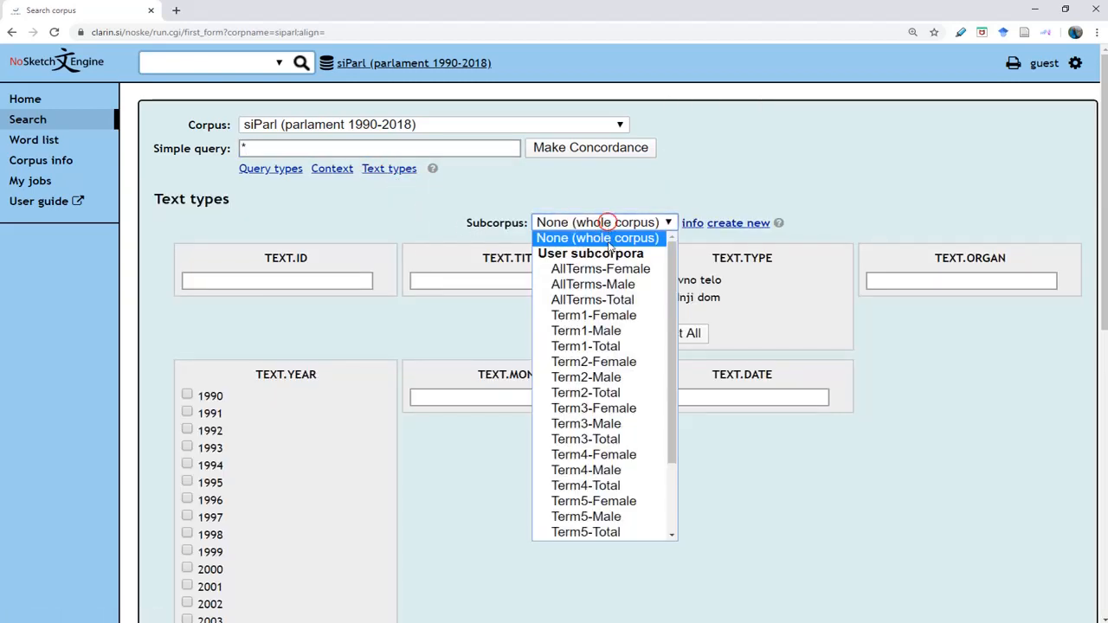
{"action": "left_click", "coordinate": [609, 317]}
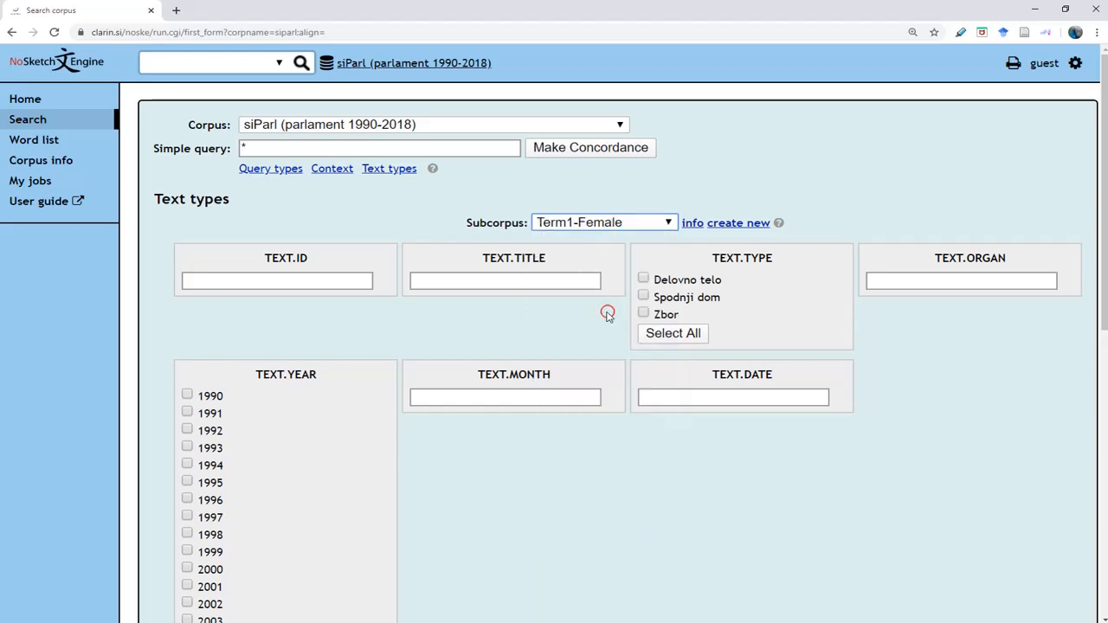
{"action": "scroll", "coordinate": [421, 495], "scroll_direction": "down", "scroll_amount": 5}
{"action": "scroll", "coordinate": [414, 496], "scroll_direction": "down", "scroll_amount": 2}
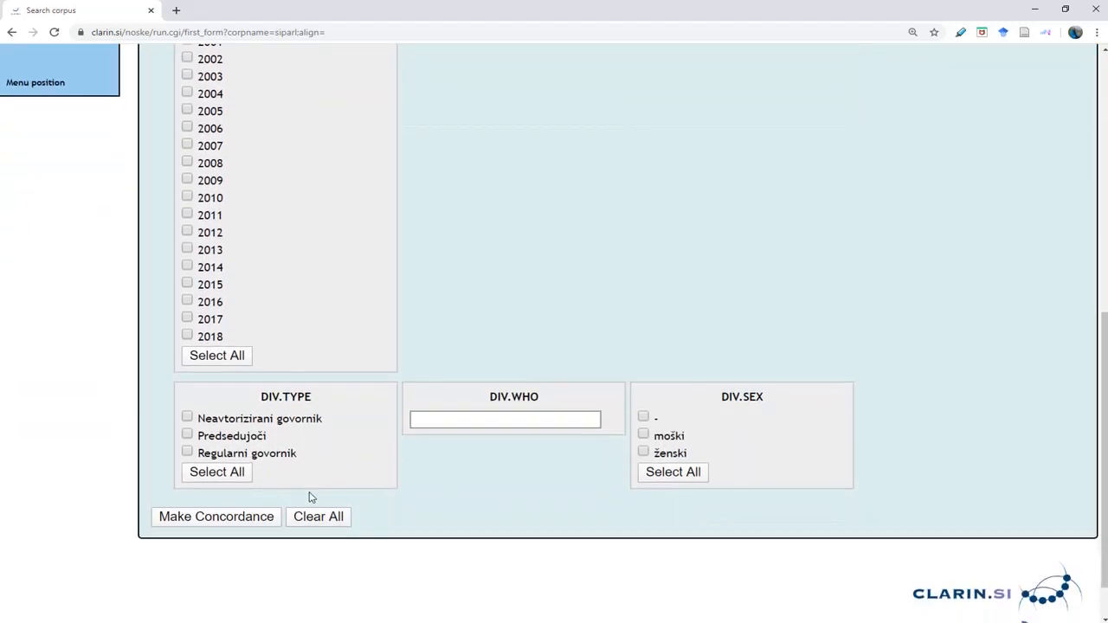
{"action": "left_click", "coordinate": [245, 517]}
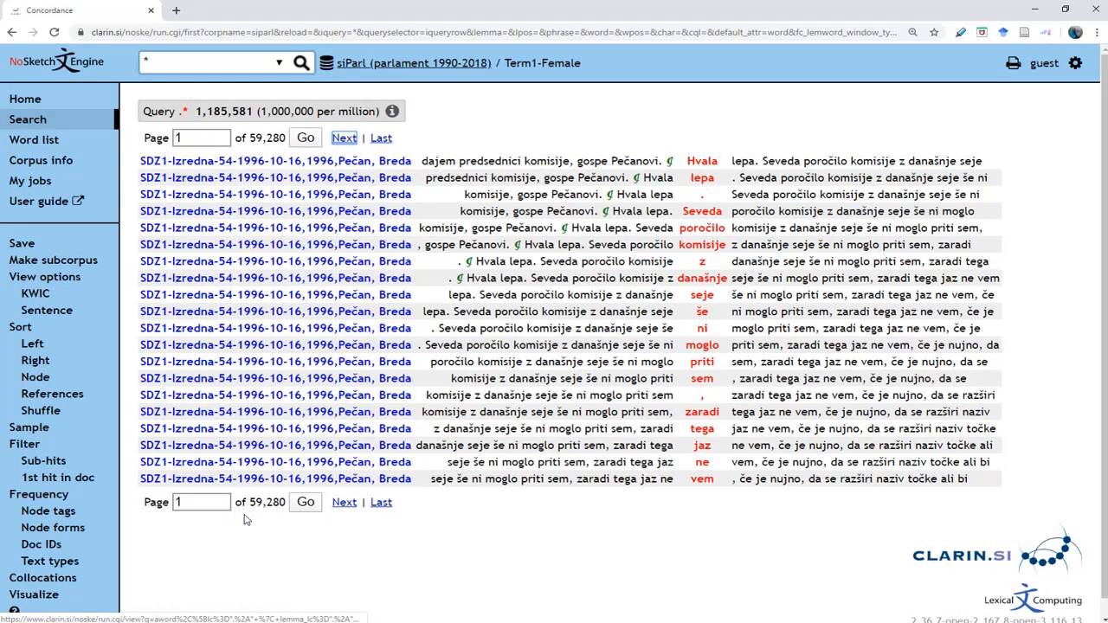
Go to the Frequency options page for the Term1-Female concordance.
{"action": "left_click", "coordinate": [52, 497]}
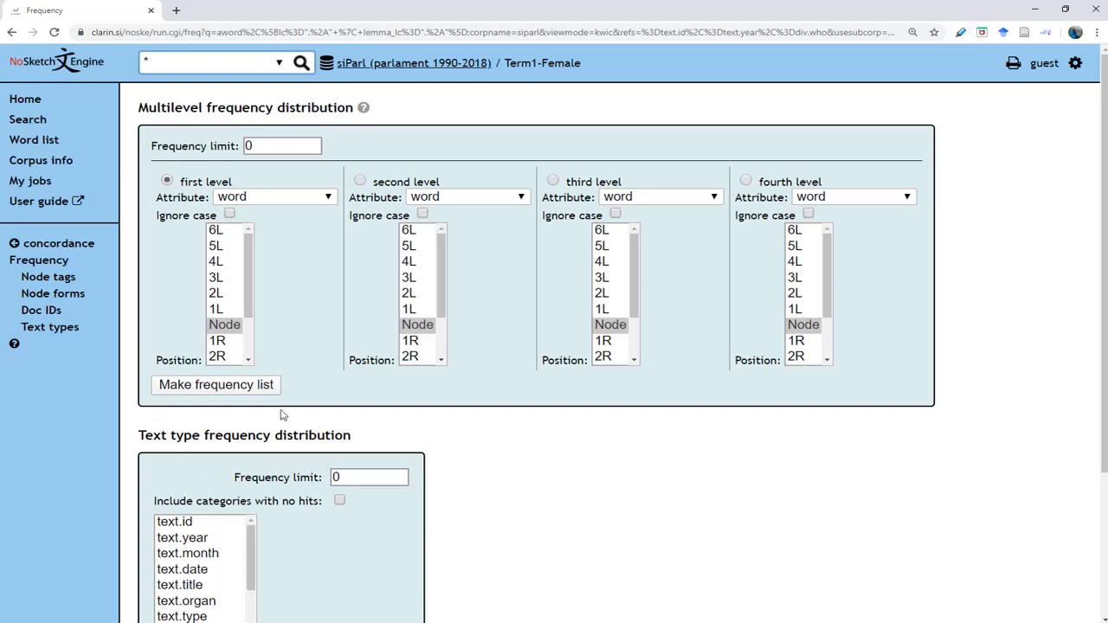
Make a text type frequency list by div.who, giving 64 speakers totalling 1,185,581.
{"action": "scroll", "coordinate": [275, 527], "scroll_direction": "down", "scroll_amount": 1}
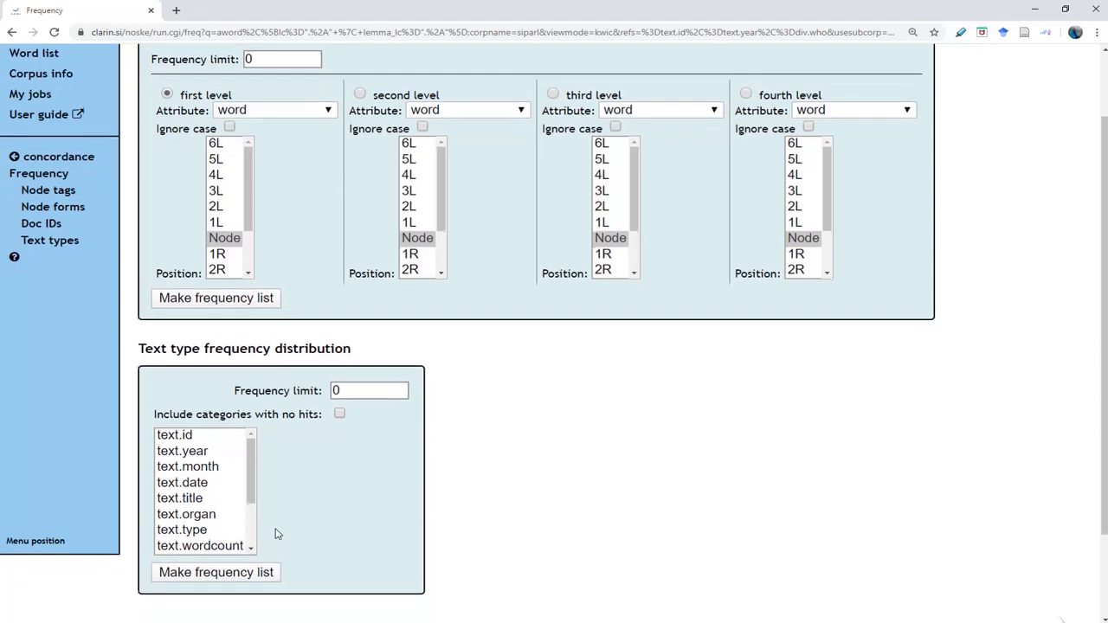
{"action": "scroll", "coordinate": [250, 495], "scroll_direction": "down", "scroll_amount": 2}
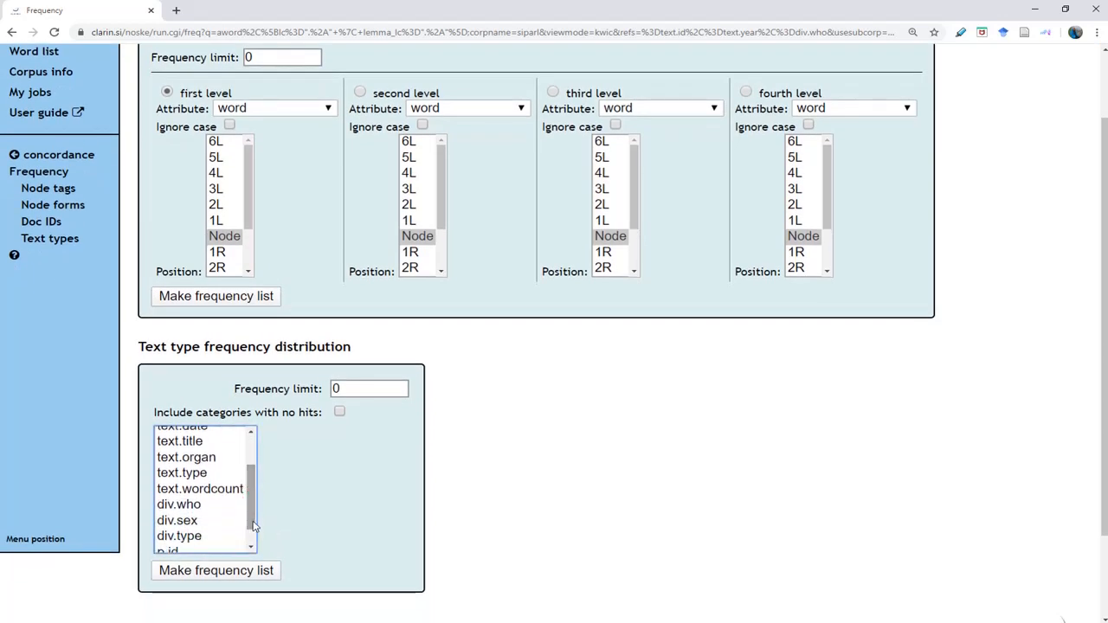
{"action": "left_click", "coordinate": [193, 509]}
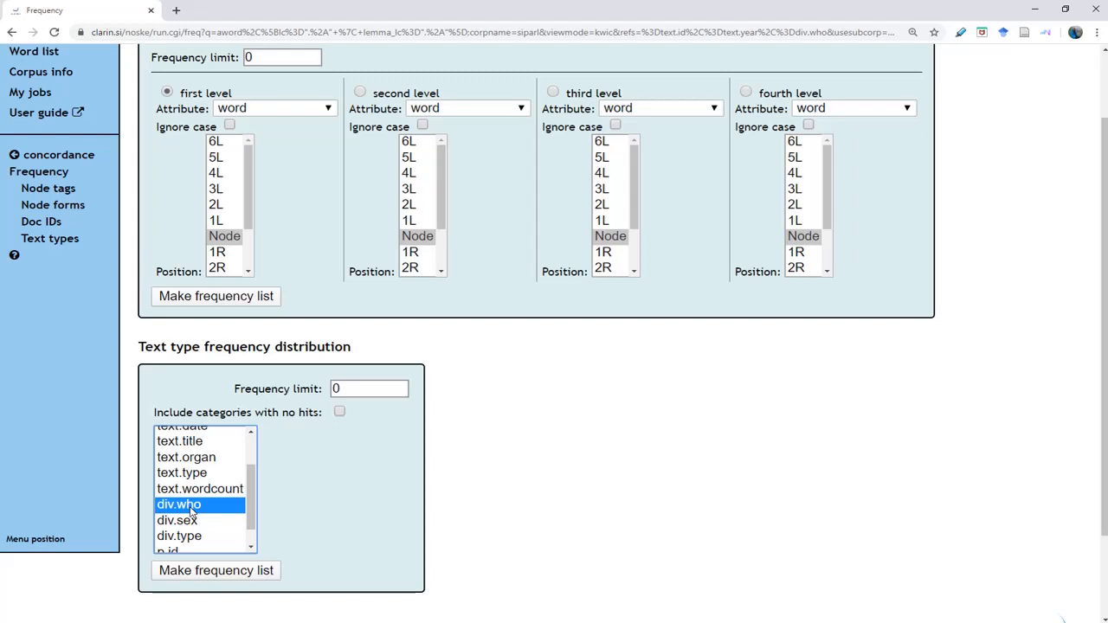
{"action": "left_click", "coordinate": [236, 574]}
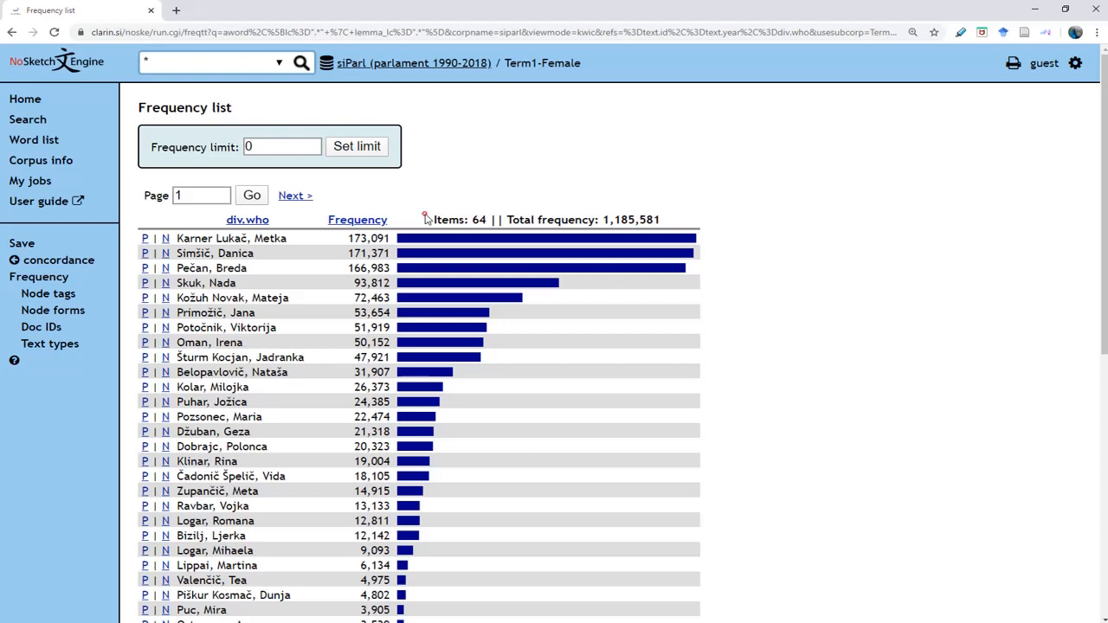
Verify the 64 items and 1,185,581 total, then show the last speaker's 6 concordance lines from page 2.
{"action": "left_click_drag", "start_coordinate": [425, 218], "coordinate": [488, 216]}
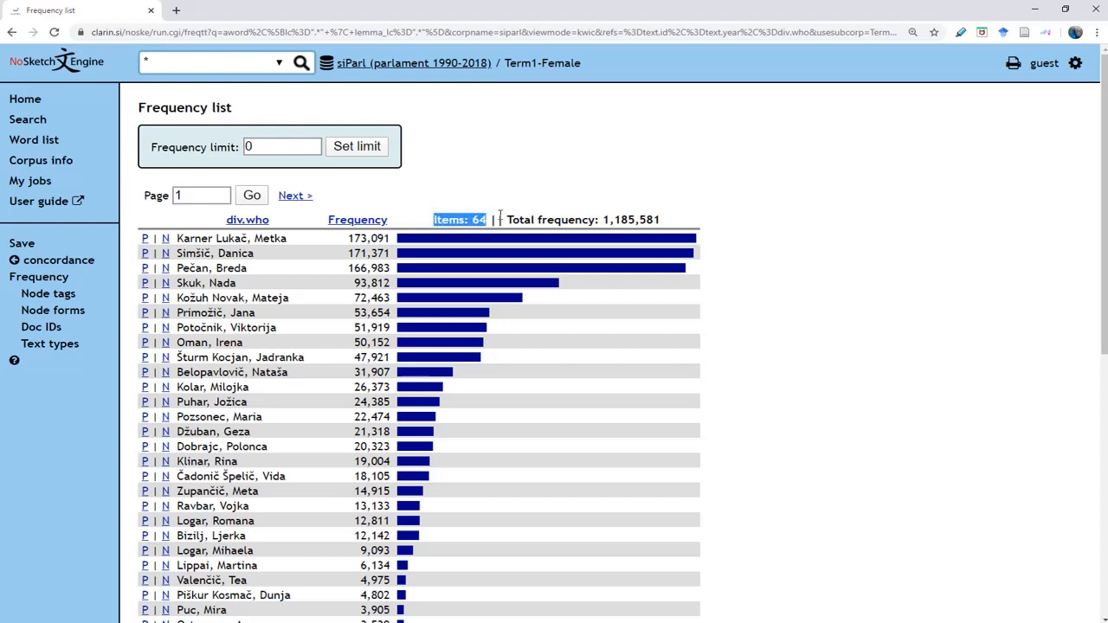
{"action": "left_click_drag", "start_coordinate": [500, 216], "coordinate": [663, 220]}
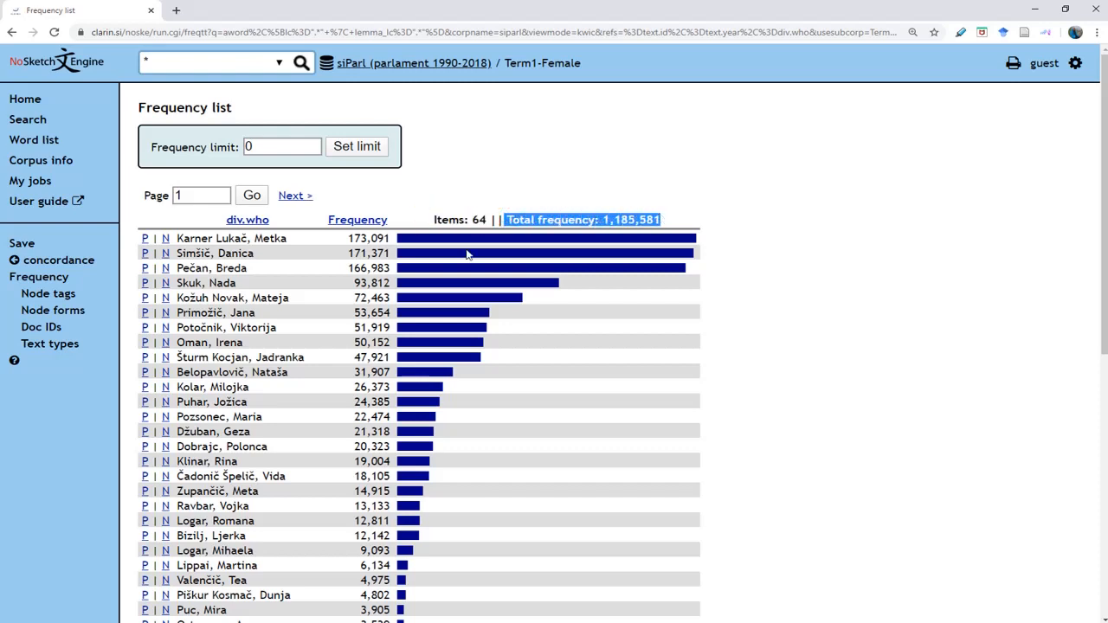
{"action": "left_click", "coordinate": [345, 241]}
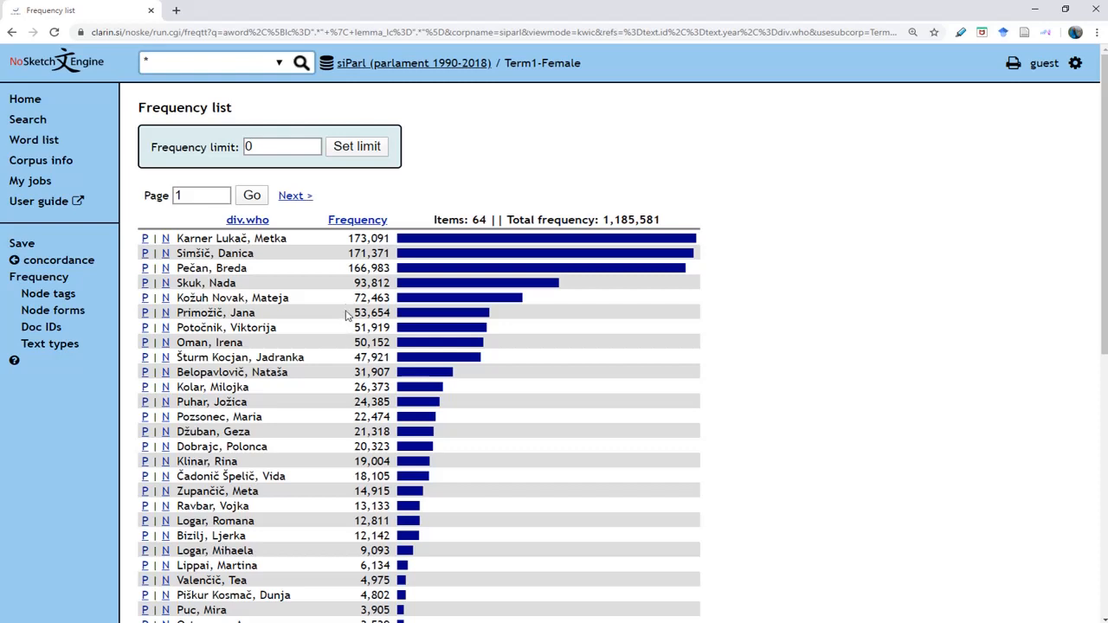
{"action": "left_click", "coordinate": [299, 198]}
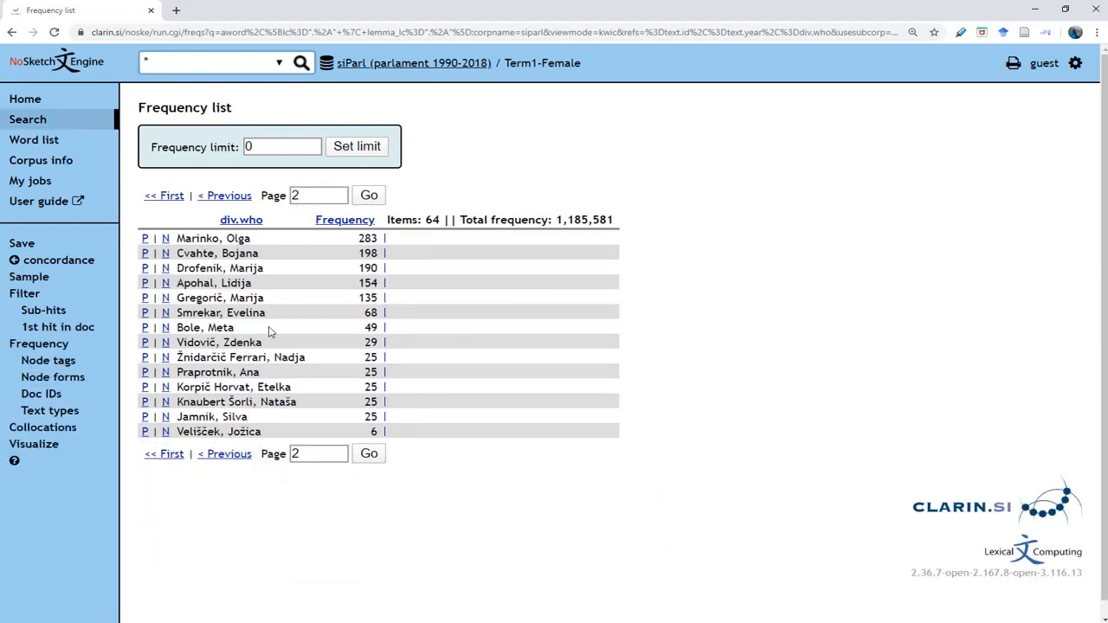
{"action": "left_click", "coordinate": [145, 433]}
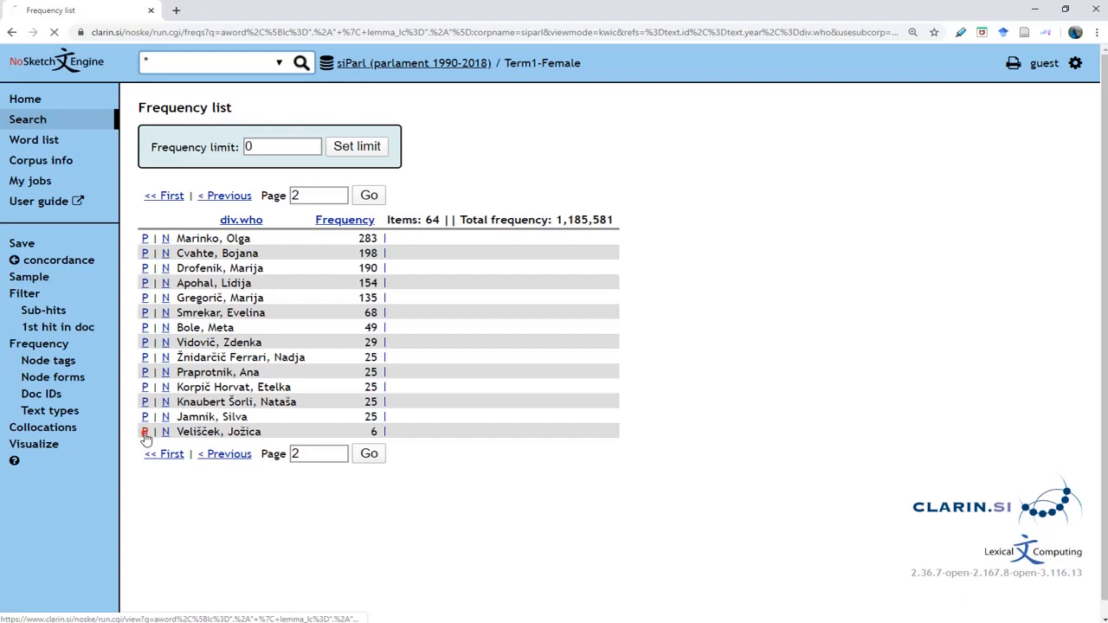